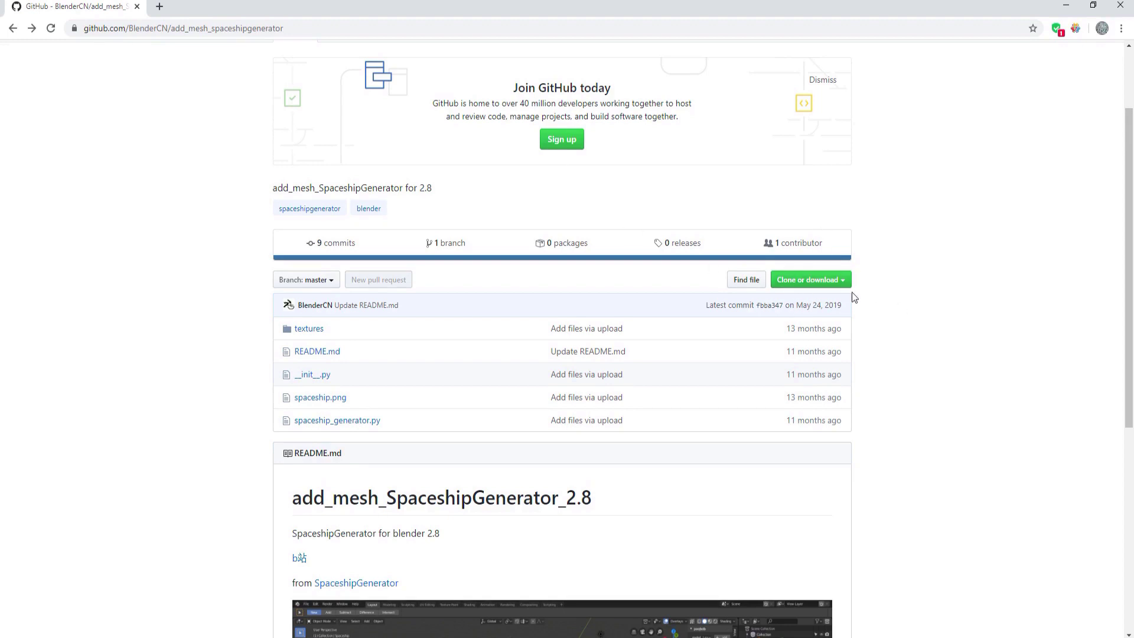
View the download options of the add_mesh_SpaceshipGenerator repository and of the original SpaceshipGenerator repository linked in its README
{"action": "left_click", "coordinate": [827, 280]}
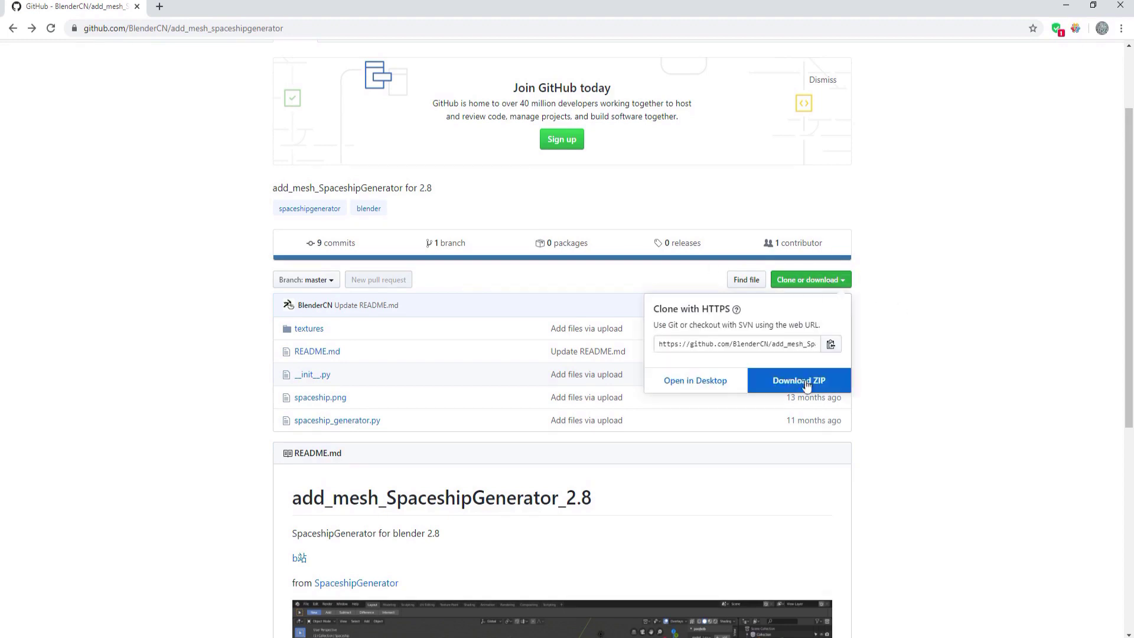
{"action": "left_click", "coordinate": [951, 316]}
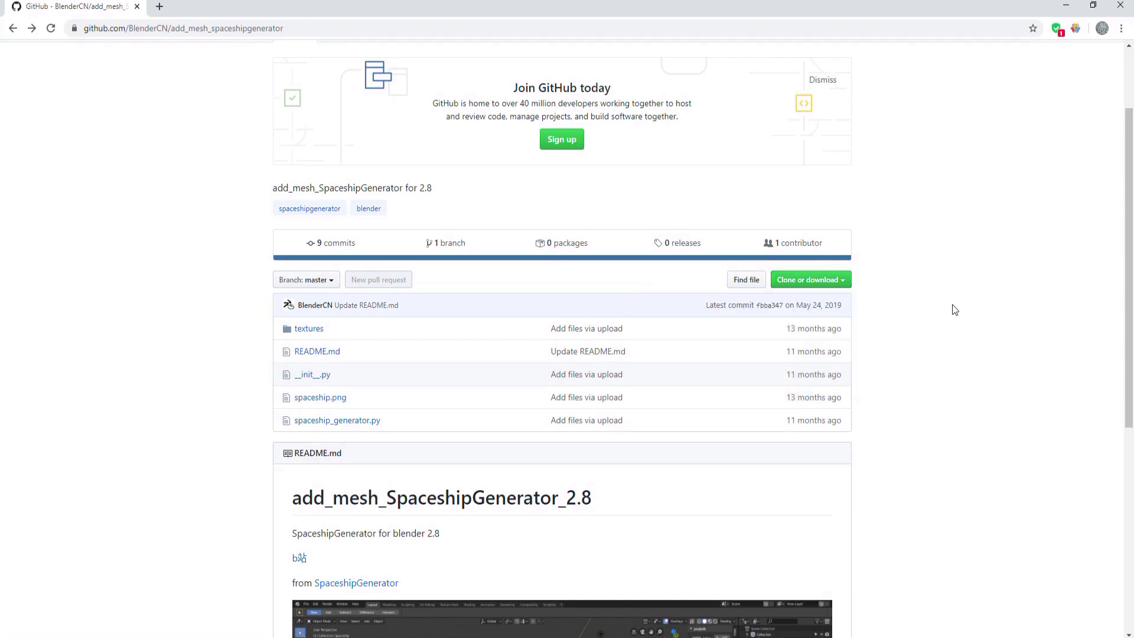
{"action": "scroll", "coordinate": [366, 394], "scroll_direction": "down", "scroll_amount": 5}
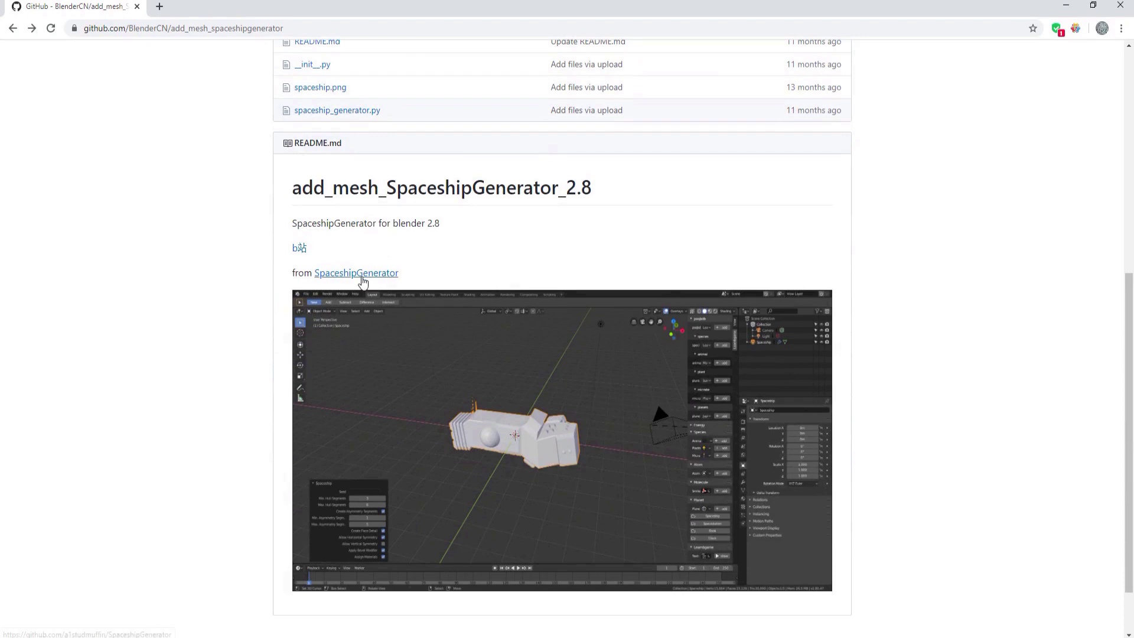
{"action": "left_click", "coordinate": [360, 278]}
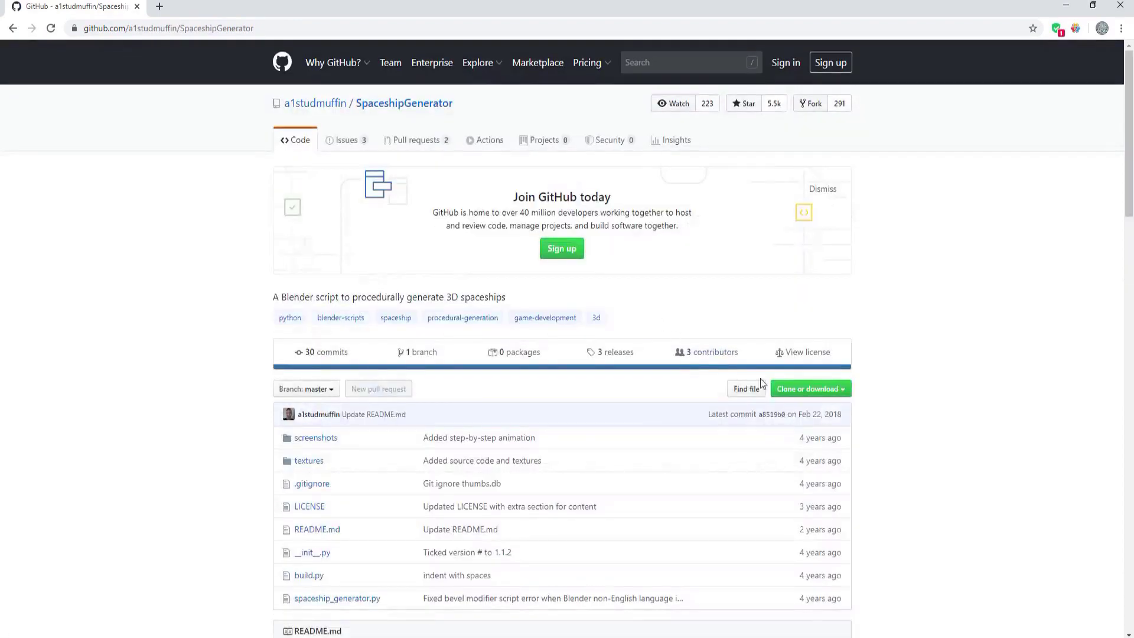
{"action": "left_click", "coordinate": [834, 388]}
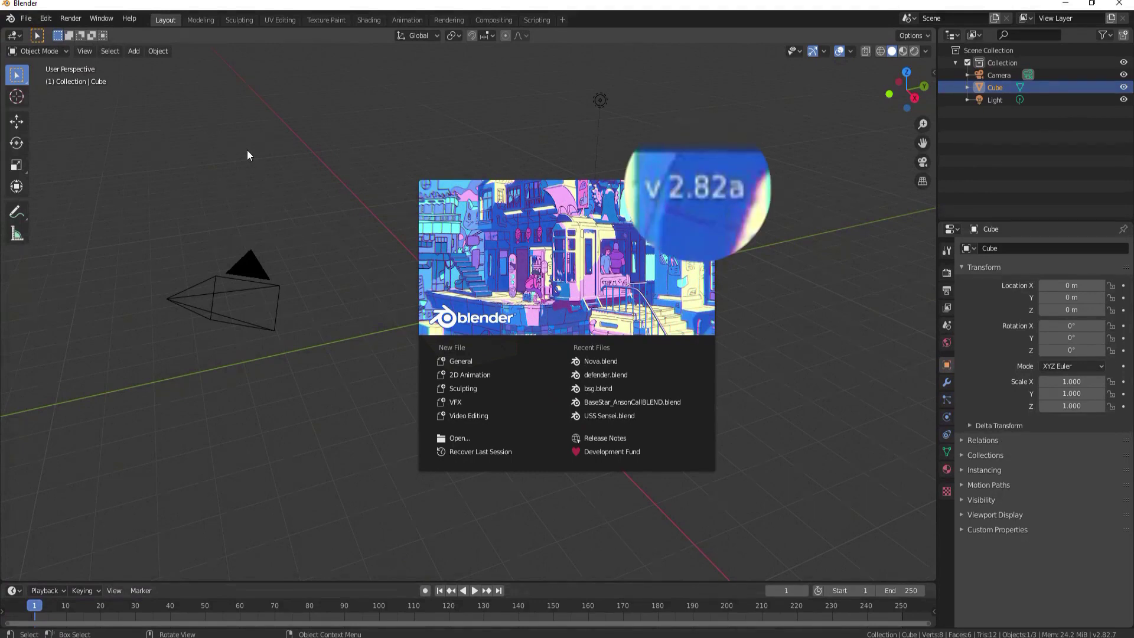
Switch to Blender and install the add-on from add_mesh_SpaceshipGenerator-master.zip through the preferences
{"action": "left_click", "coordinate": [311, 162]}
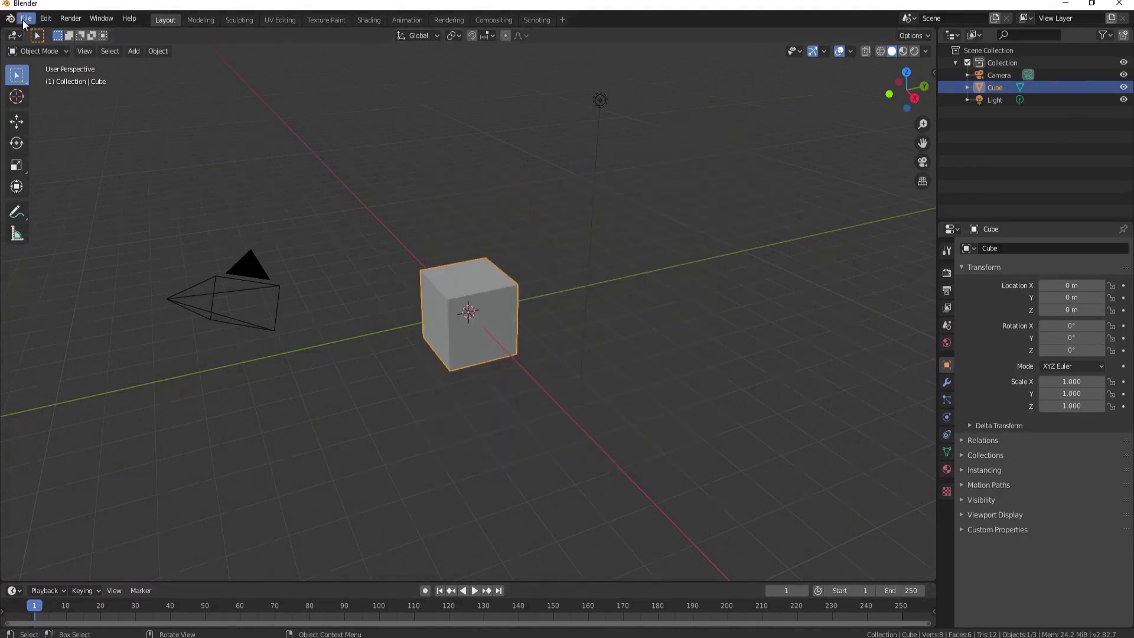
{"action": "left_click", "coordinate": [45, 18]}
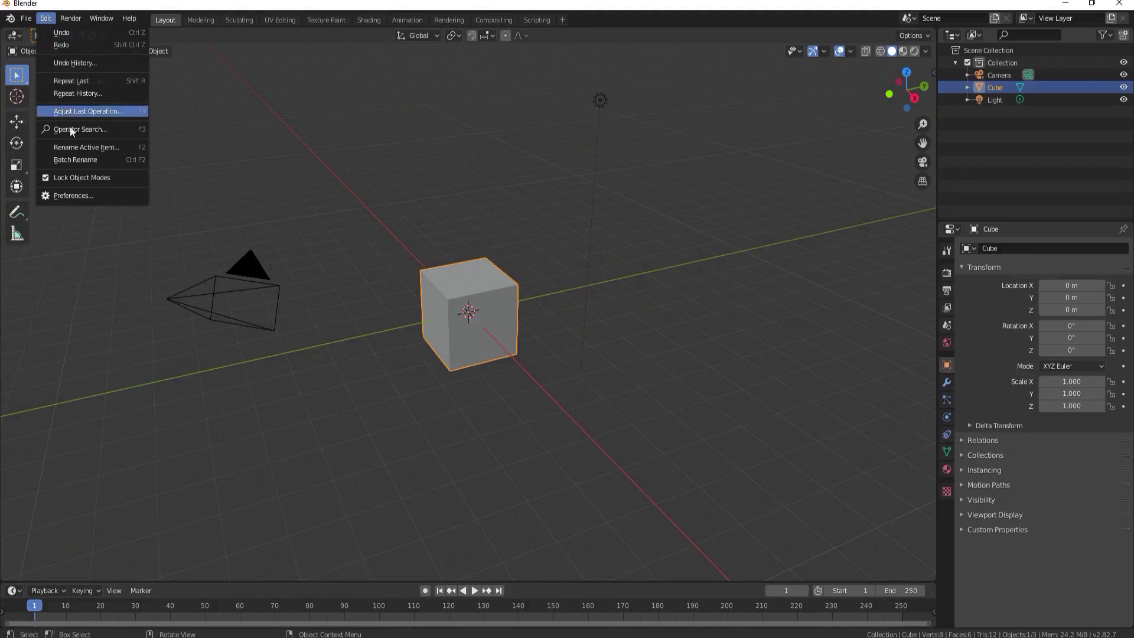
{"action": "left_click", "coordinate": [69, 197]}
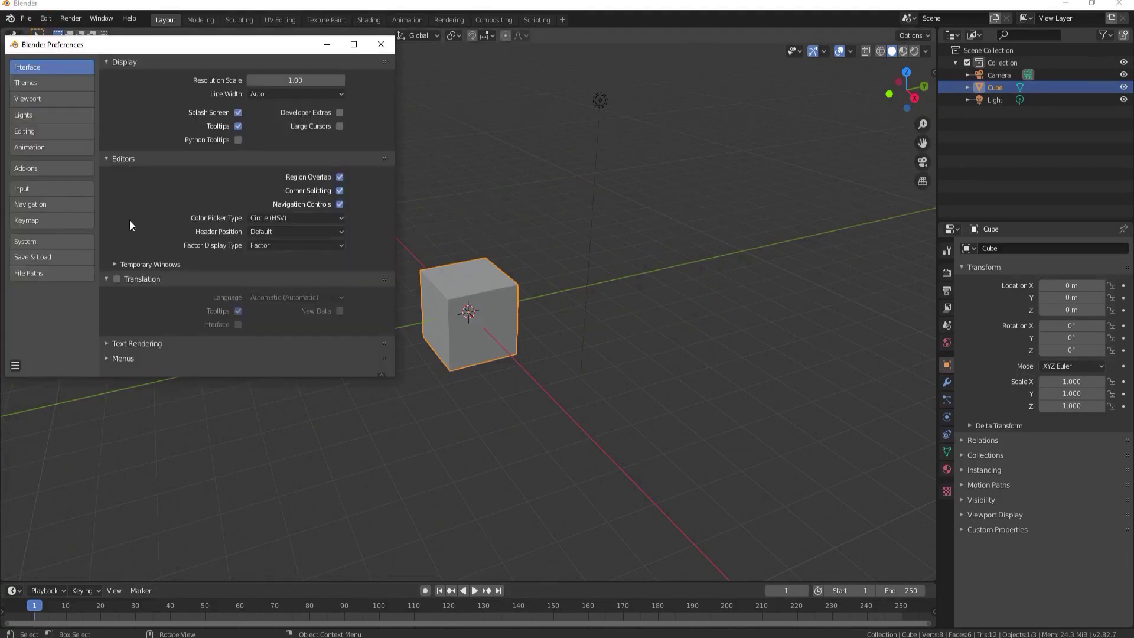
{"action": "left_click", "coordinate": [38, 168]}
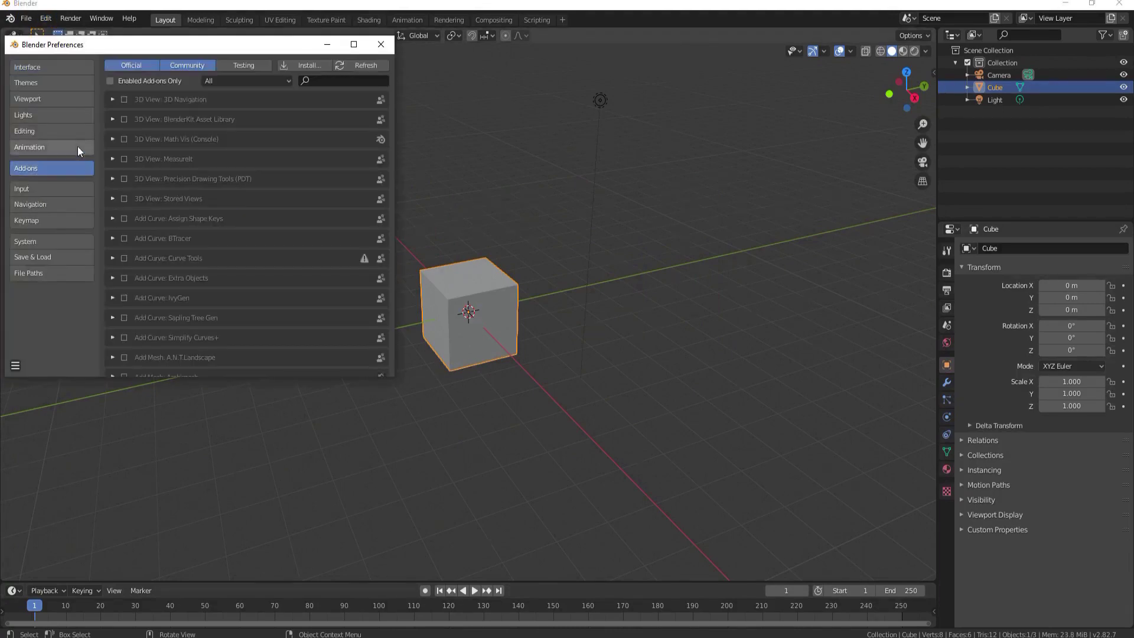
{"action": "left_click", "coordinate": [305, 66]}
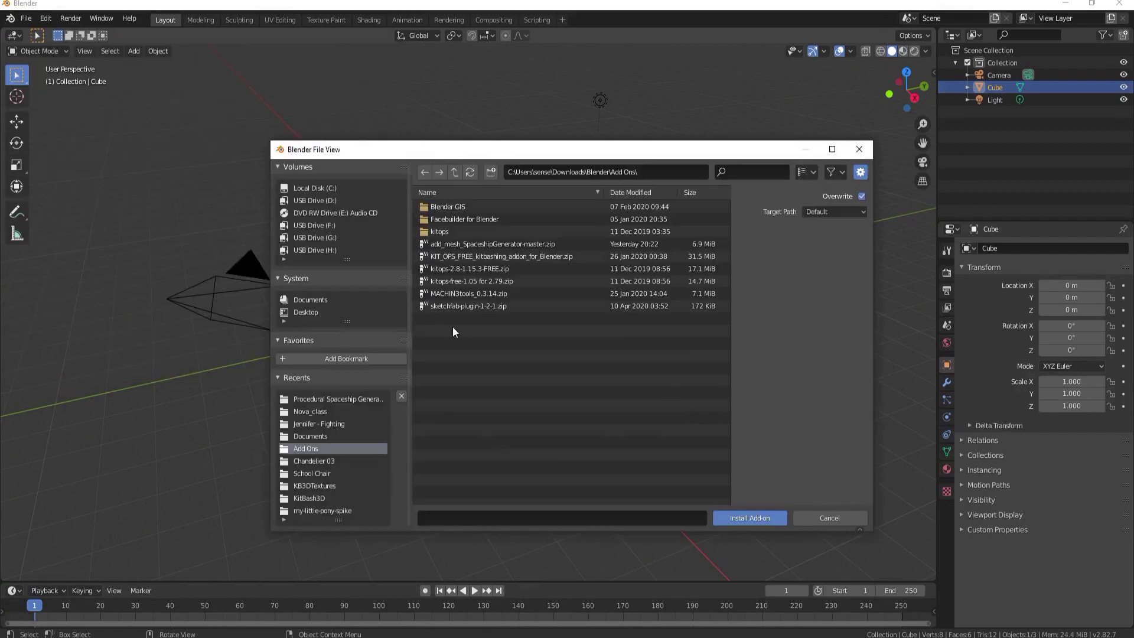
{"action": "left_click", "coordinate": [444, 244]}
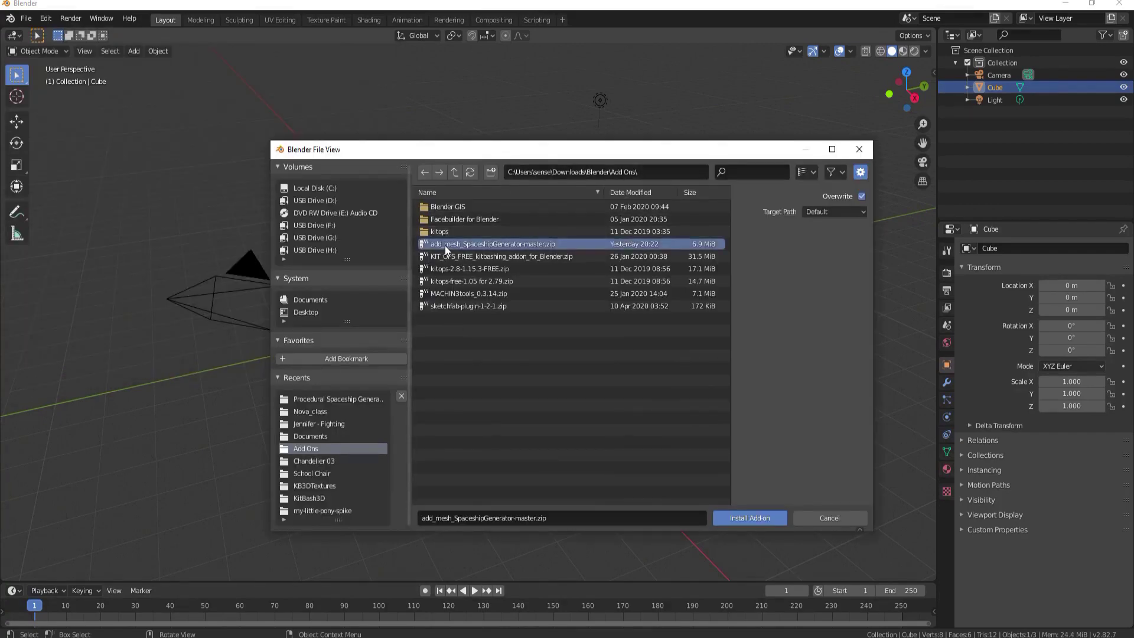
{"action": "left_click", "coordinate": [743, 518]}
Search the add-ons for "spa", make sure the 2.8-compatible Add Mesh: Spaceship Generator is enabled, and close the preferences
{"action": "left_click", "coordinate": [322, 82]}
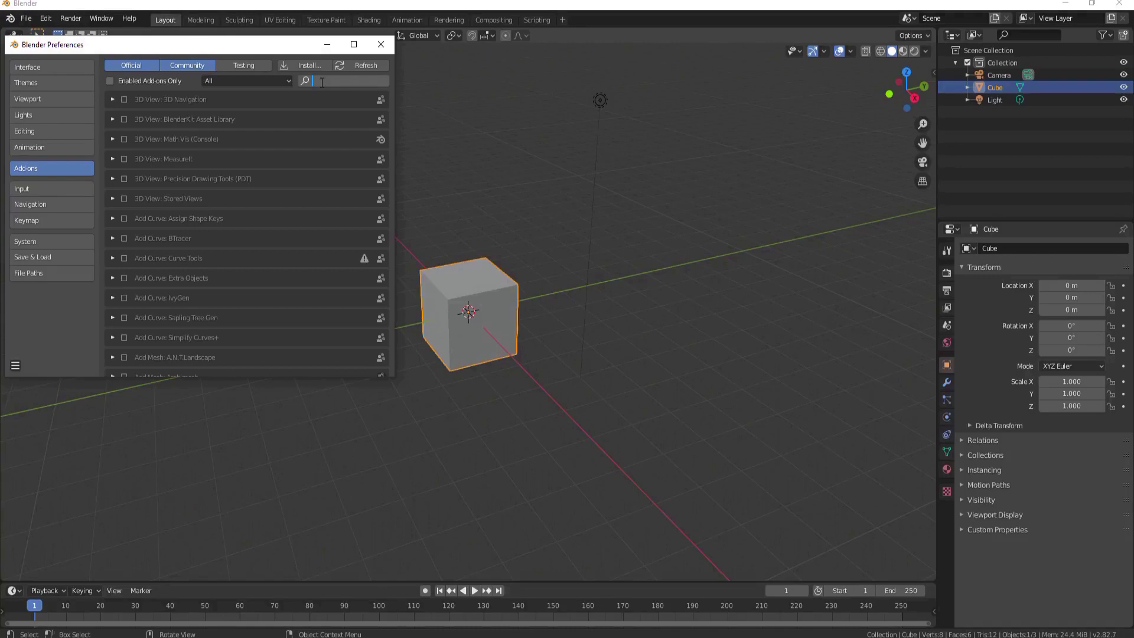
{"action": "type", "text": "spa"}
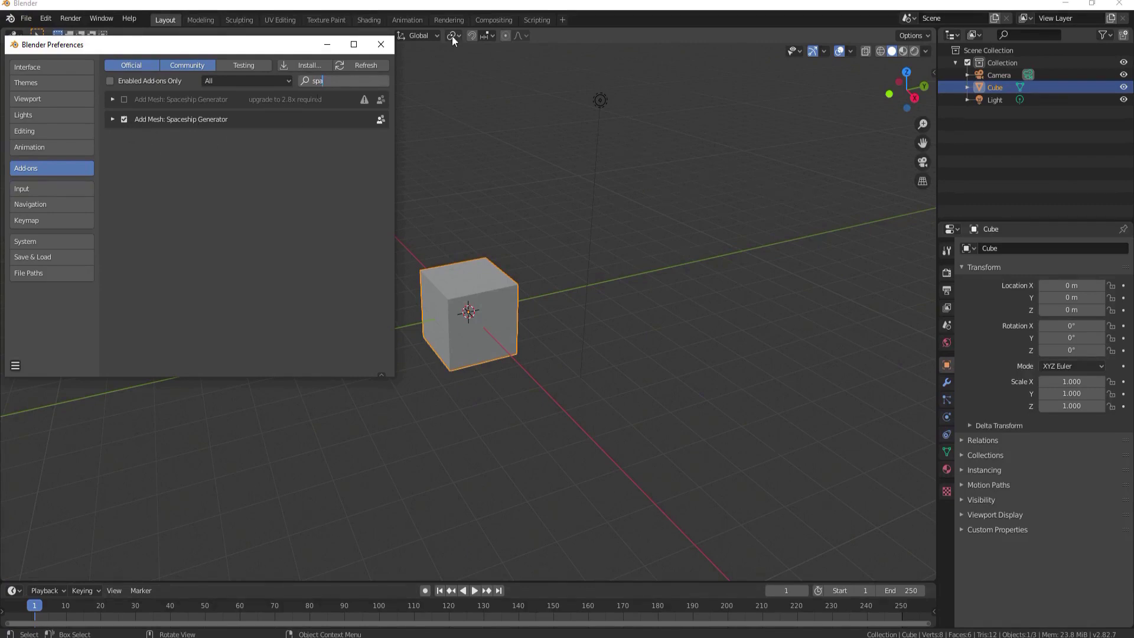
{"action": "left_click", "coordinate": [381, 44]}
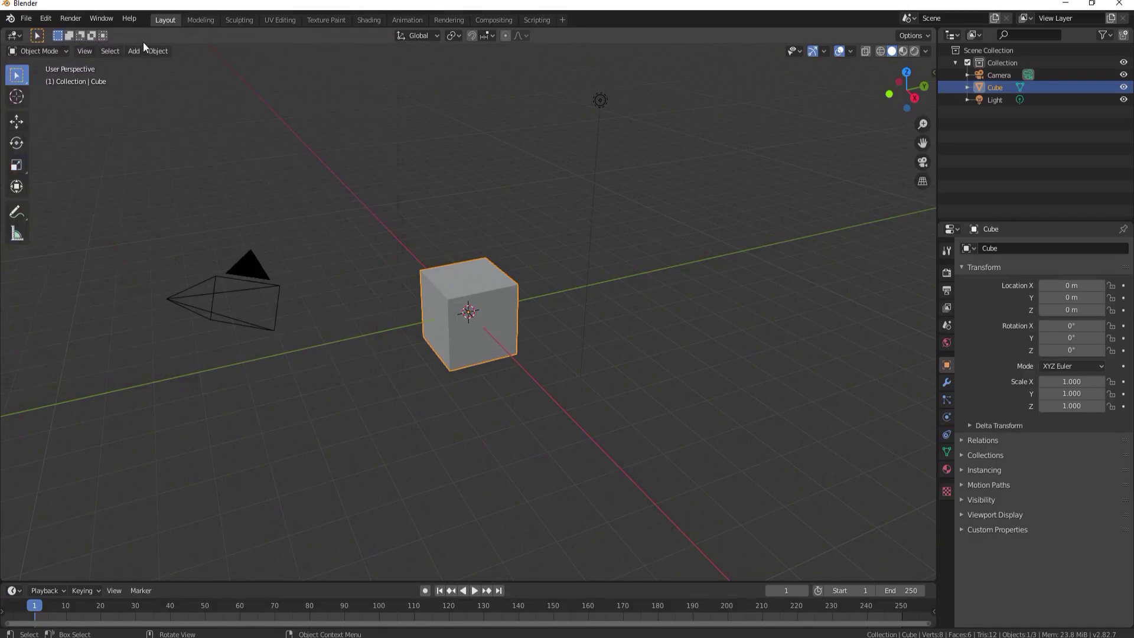
Delete the default cube and add a generated Spaceship mesh in its place
{"action": "left_click", "coordinate": [155, 52]}
{"action": "key", "text": "Delete"}
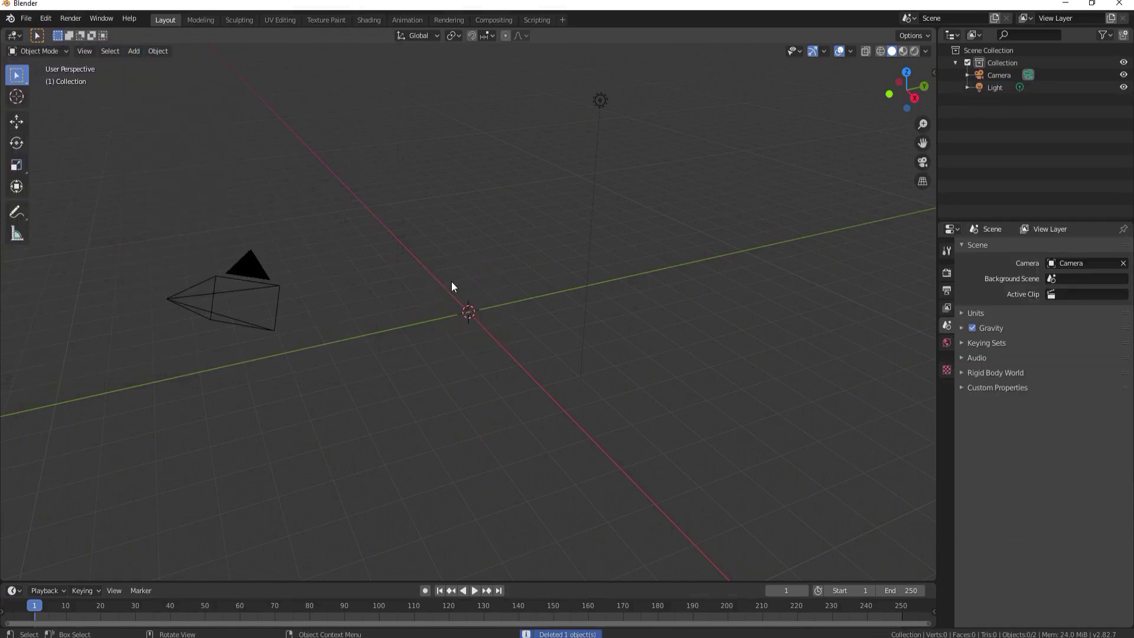
{"action": "left_click", "coordinate": [133, 51]}
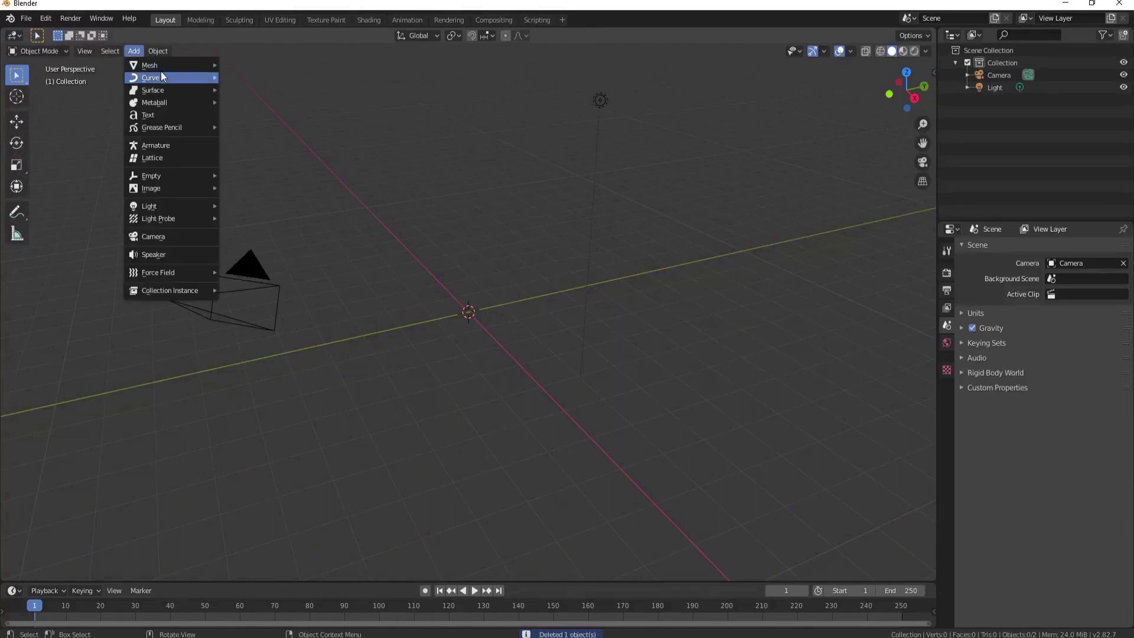
{"action": "mouse_move", "coordinate": [161, 65]}
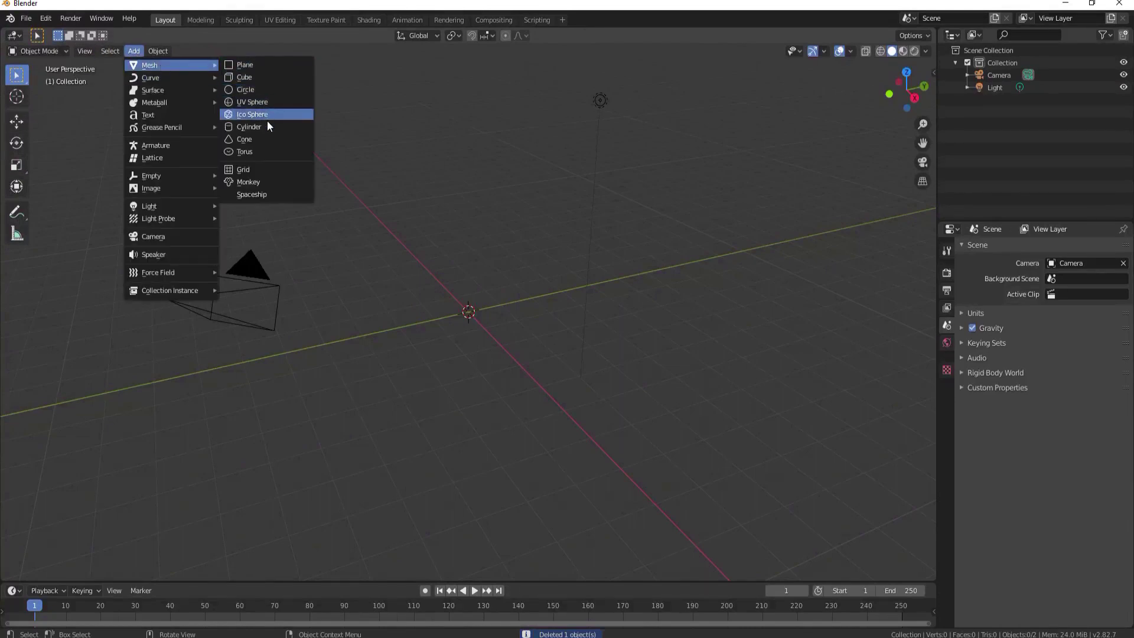
{"action": "left_click", "coordinate": [257, 195]}
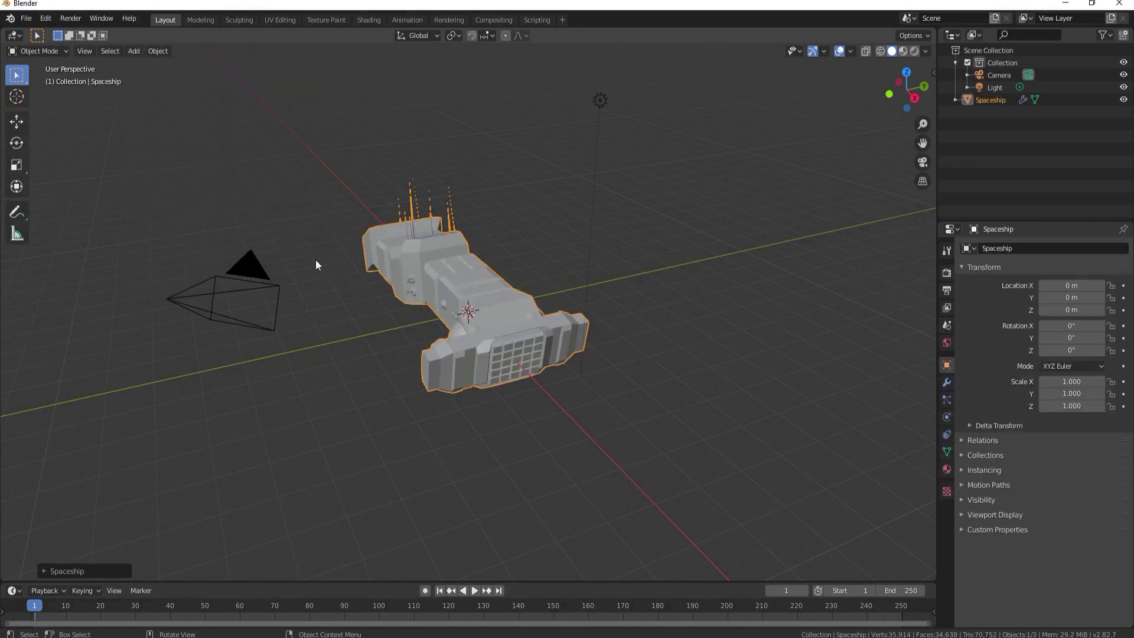
Move the spaceship about 6.86 m along the Y axis, away from the world origin
{"action": "middle_click_drag", "start_coordinate": [380, 331], "coordinate": [135, 334]}
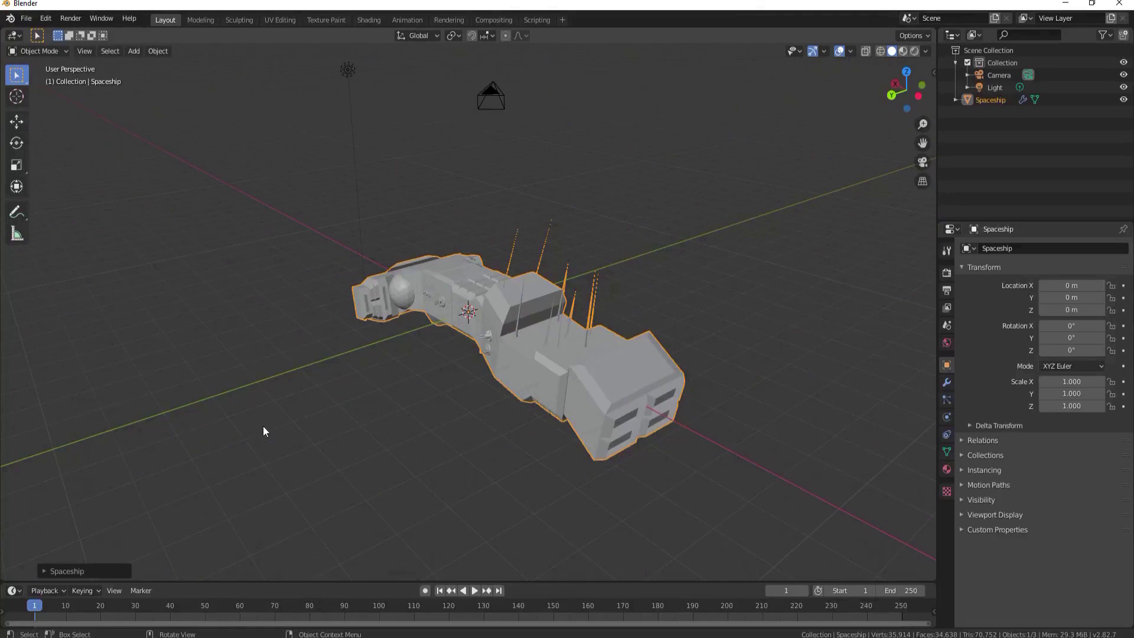
{"action": "middle_click_drag", "start_coordinate": [281, 415], "coordinate": [499, 423]}
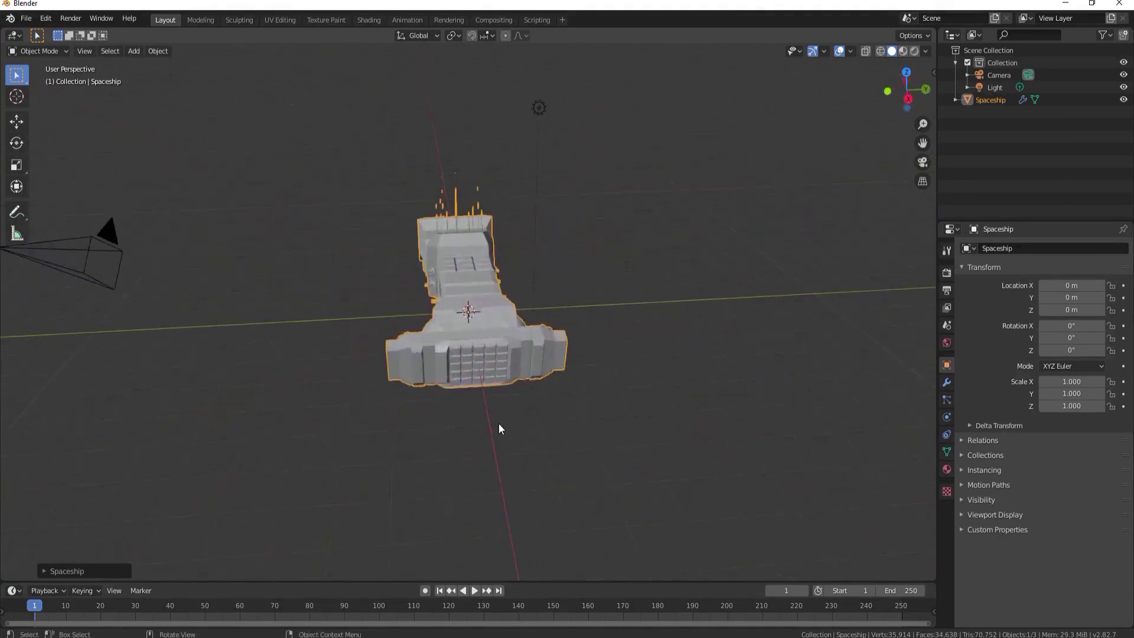
{"action": "key", "text": "g"}
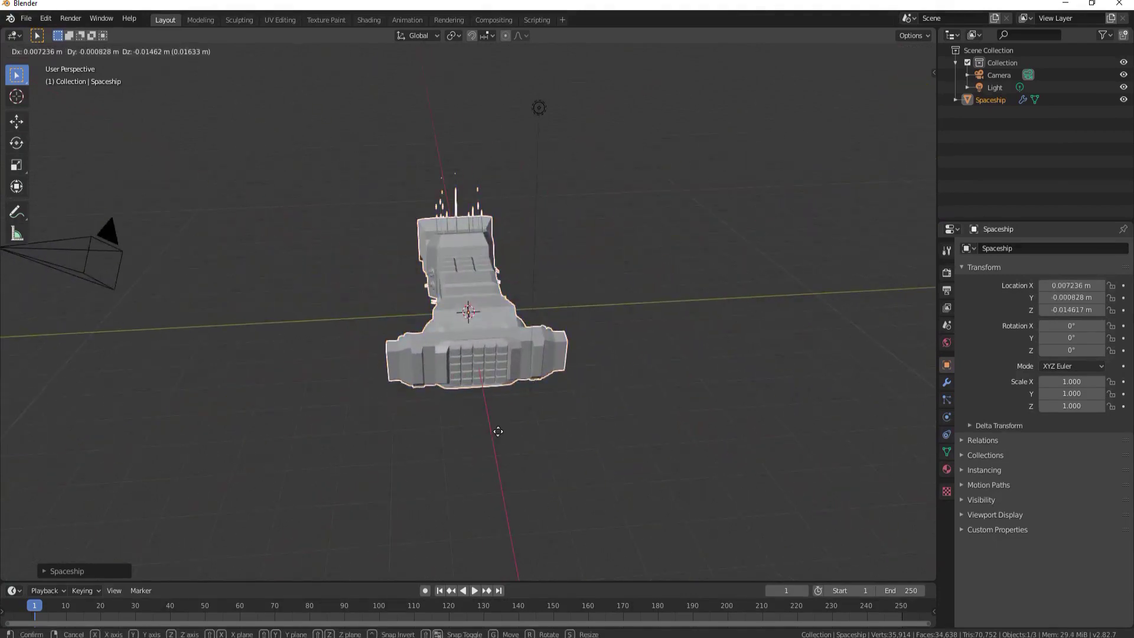
{"action": "key", "text": "y"}
{"action": "left_click", "coordinate": [742, 431]}
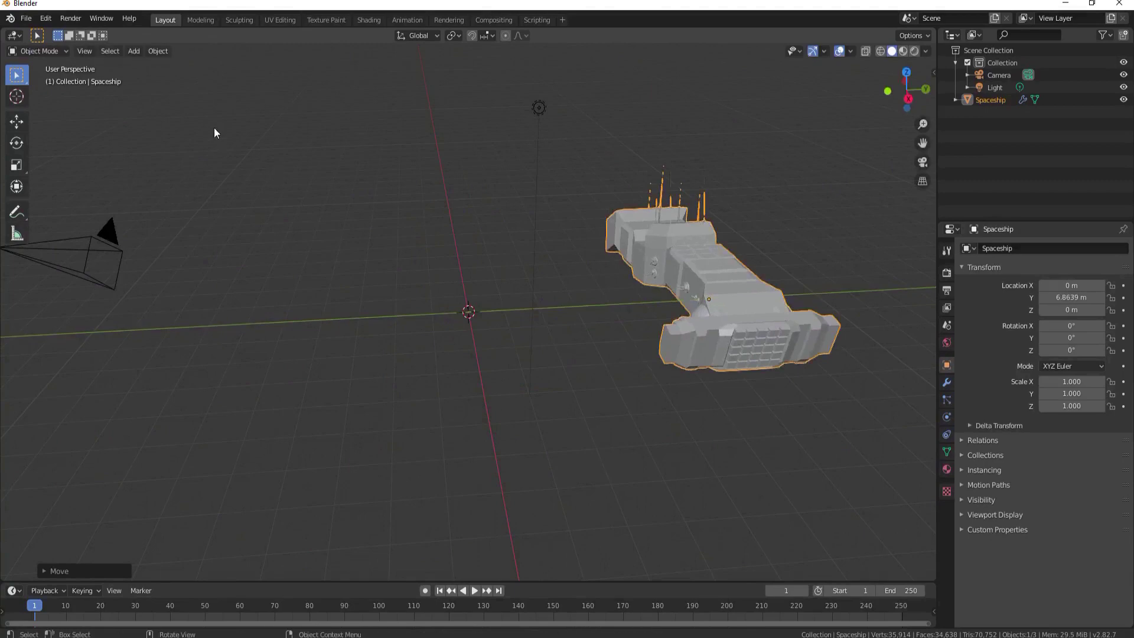
Add a second generated Spaceship mesh at the world origin beside the first one
{"action": "left_click", "coordinate": [133, 51]}
{"action": "mouse_move", "coordinate": [168, 66]}
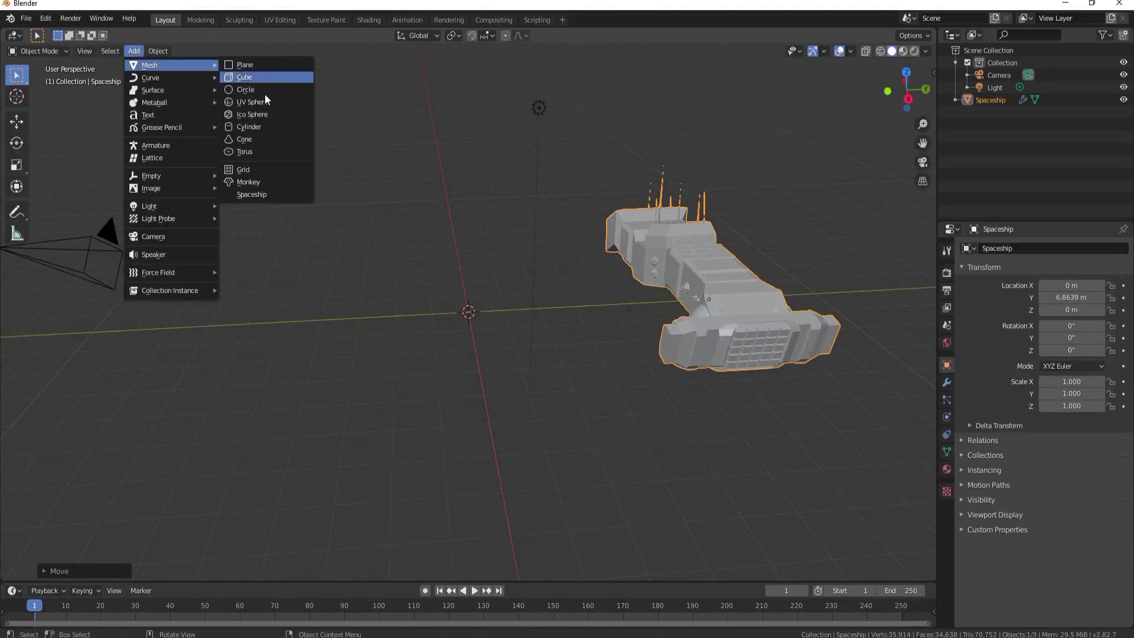
{"action": "key", "text": "Return"}
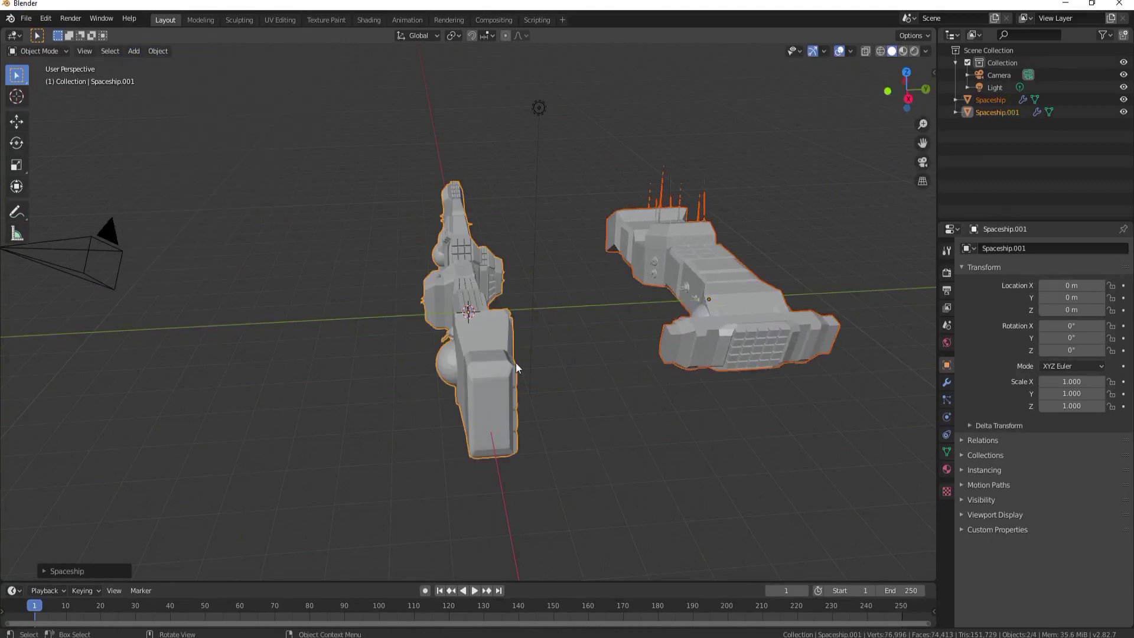
{"action": "middle_click_drag", "start_coordinate": [507, 371], "coordinate": [228, 425]}
{"action": "scroll", "coordinate": [228, 426], "scroll_direction": "up", "scroll_amount": 4}
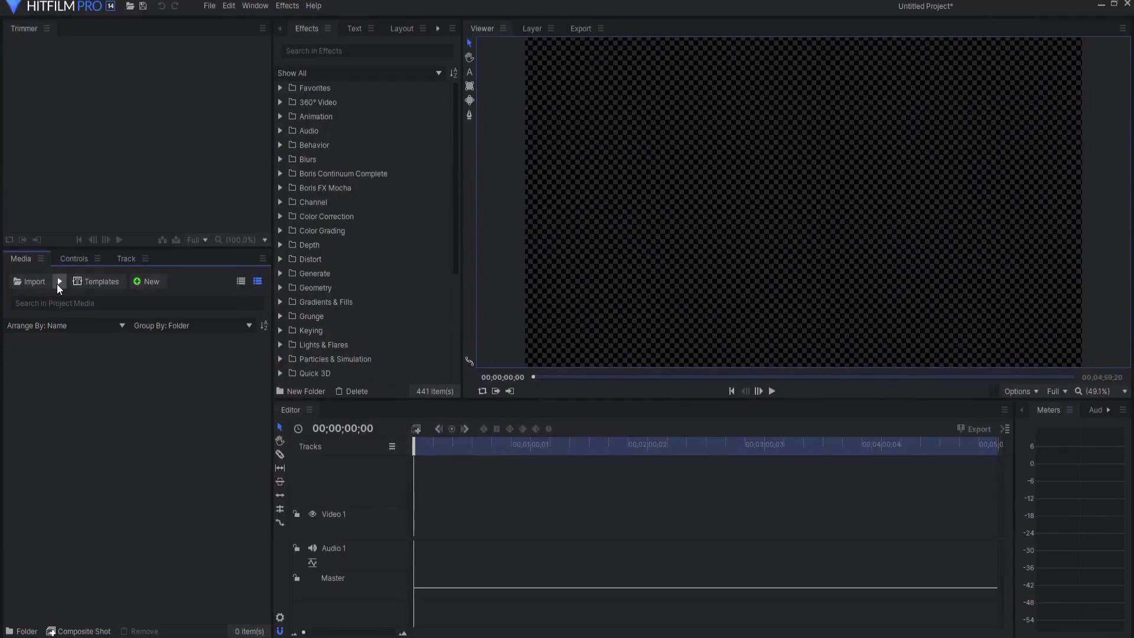
Switch to HitFilm Pro and import USS Sensei.obj as a 3D model, inspecting it in the model properties preview
{"action": "left_click", "coordinate": [59, 283]}
{"action": "left_click", "coordinate": [90, 352]}
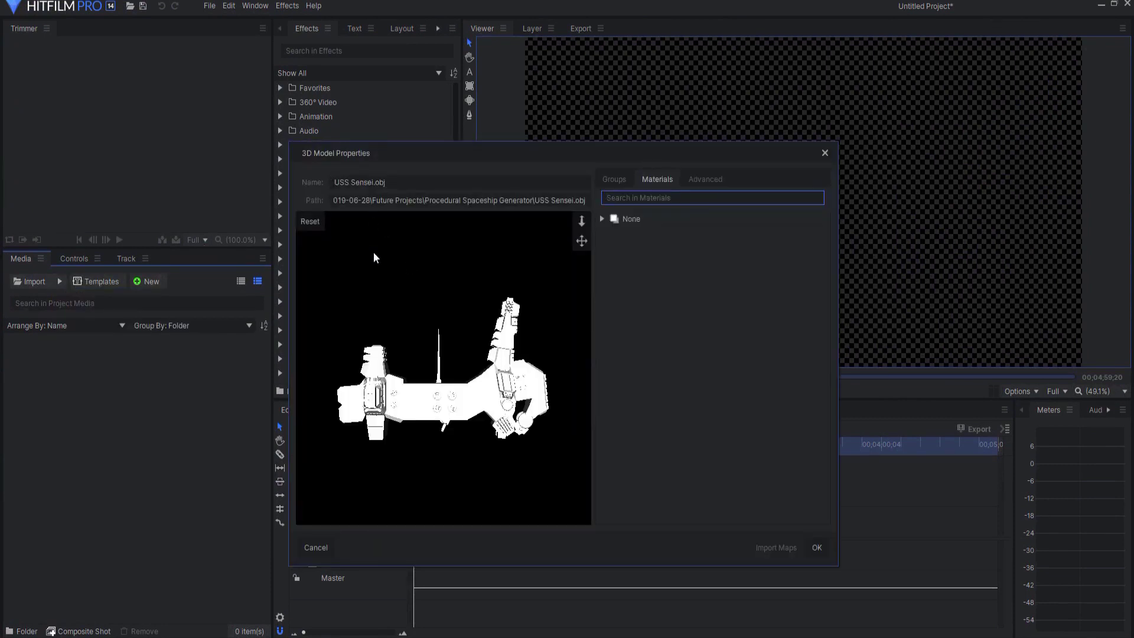
{"action": "left_click_drag", "start_coordinate": [423, 451], "coordinate": [461, 473]}
{"action": "left_click_drag", "start_coordinate": [381, 309], "coordinate": [423, 286]}
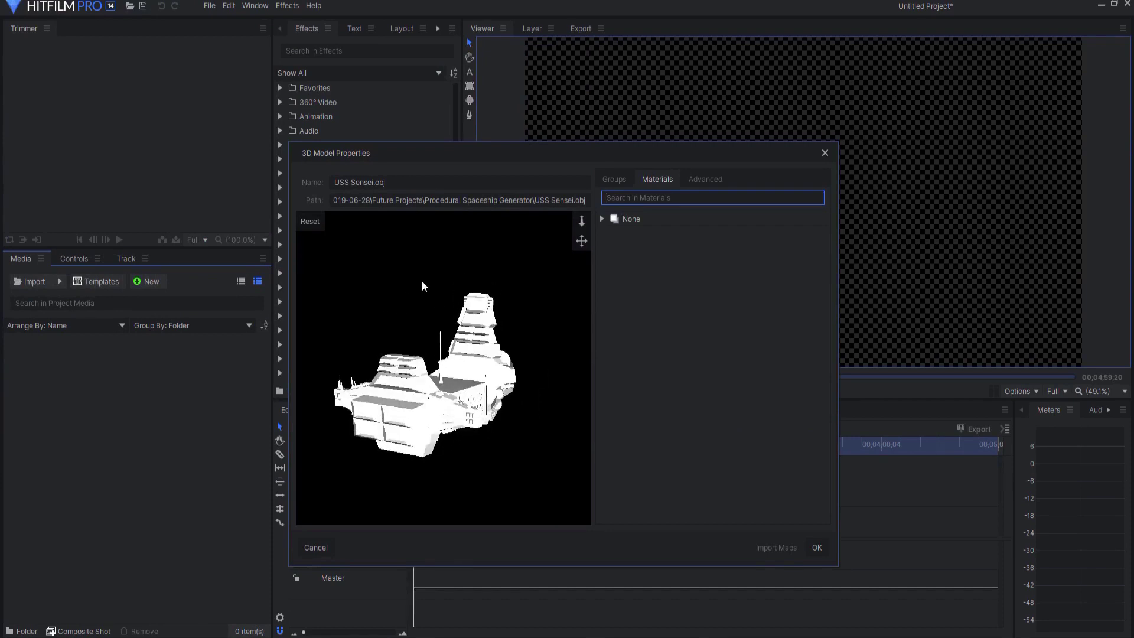
Assign Sensei_base.png as the diffuse map of the model's None material
{"action": "left_click", "coordinate": [602, 219]}
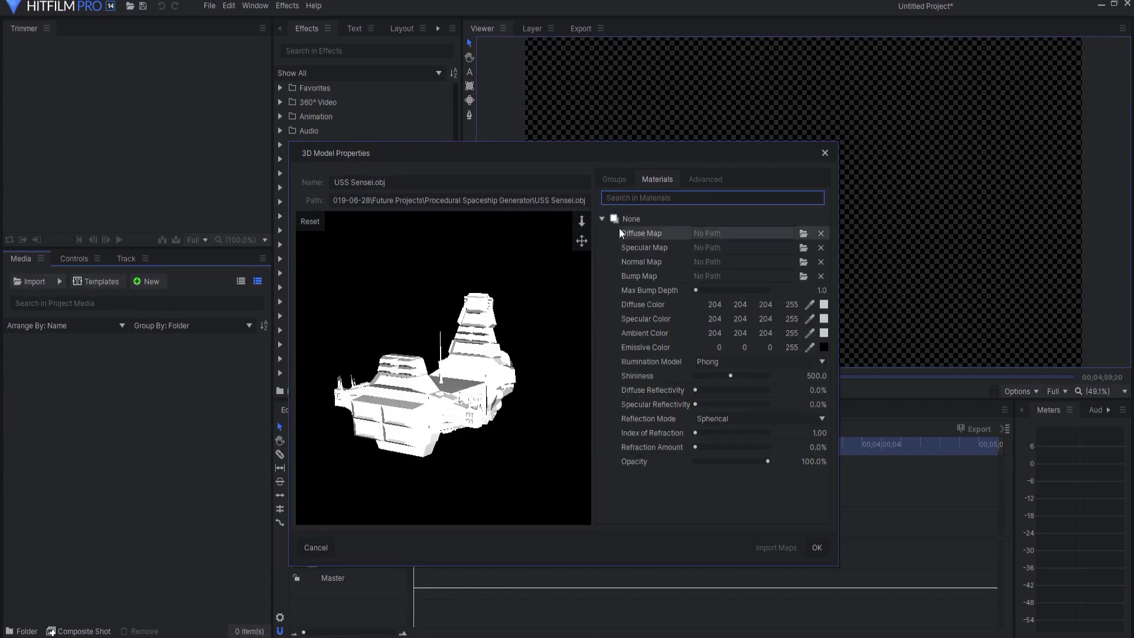
{"action": "left_click", "coordinate": [804, 234]}
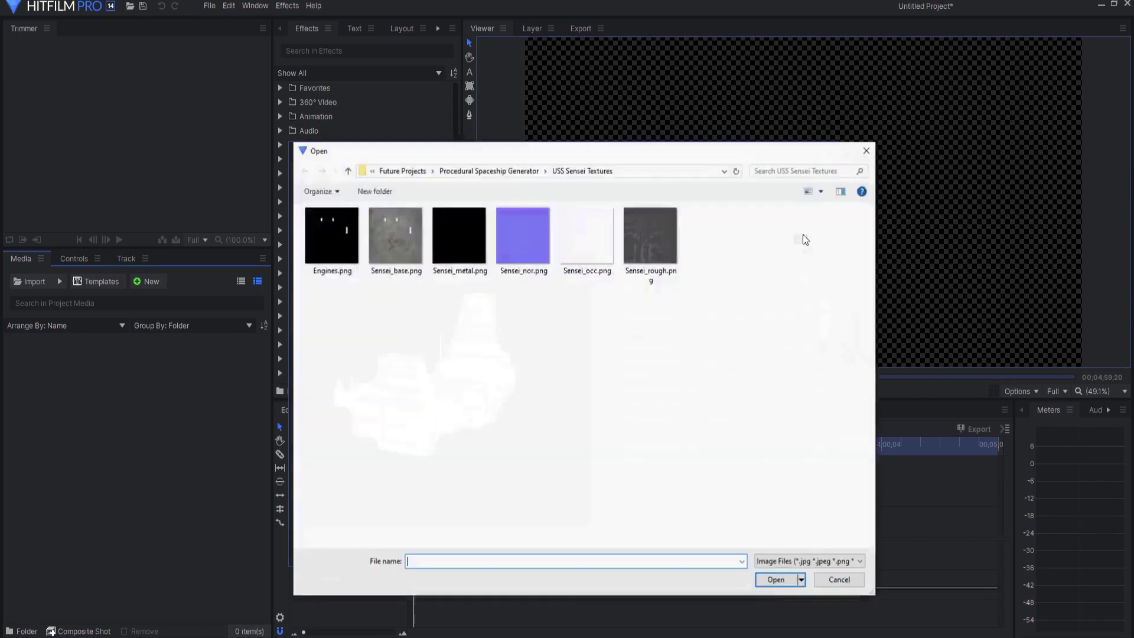
{"action": "left_click", "coordinate": [383, 235]}
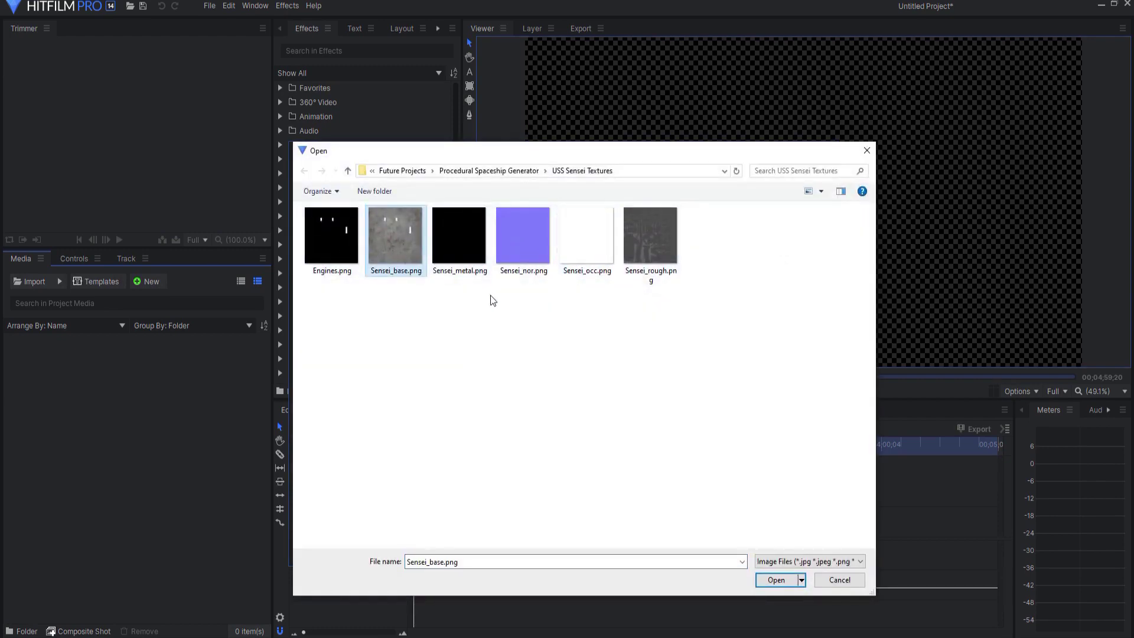
{"action": "left_click", "coordinate": [766, 580]}
{"action": "left_click_drag", "start_coordinate": [477, 366], "coordinate": [472, 408]}
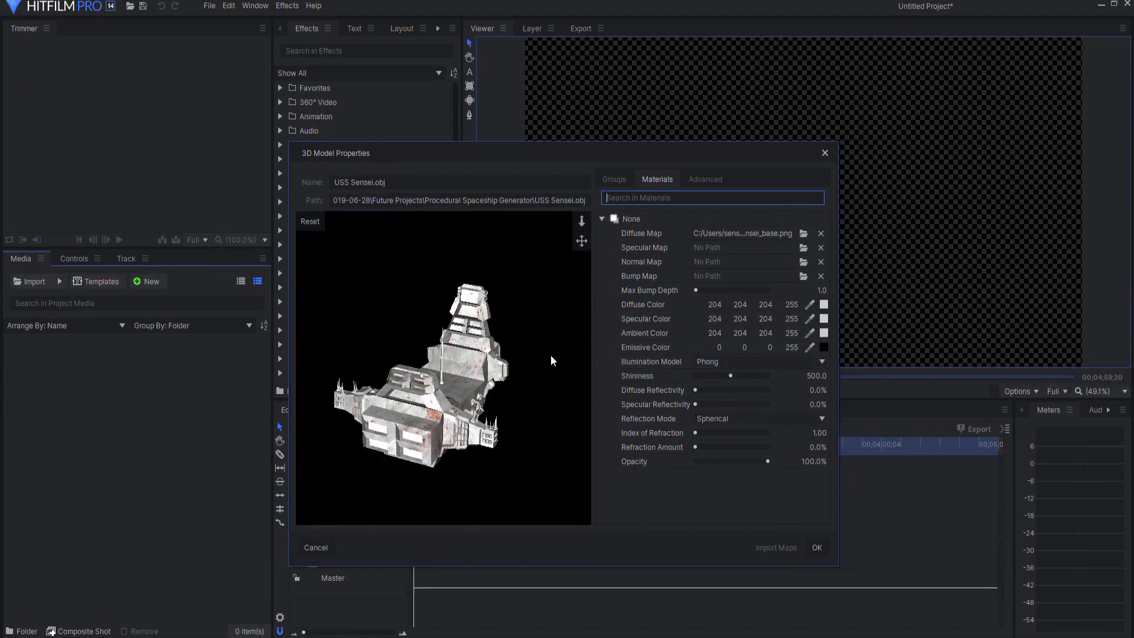
Assign Sensei_nor.png as the material's normal map and finish importing the USS Sensei model
{"action": "left_click", "coordinate": [804, 262]}
{"action": "double_click", "coordinate": [519, 246]}
{"action": "left_click", "coordinate": [817, 547]}
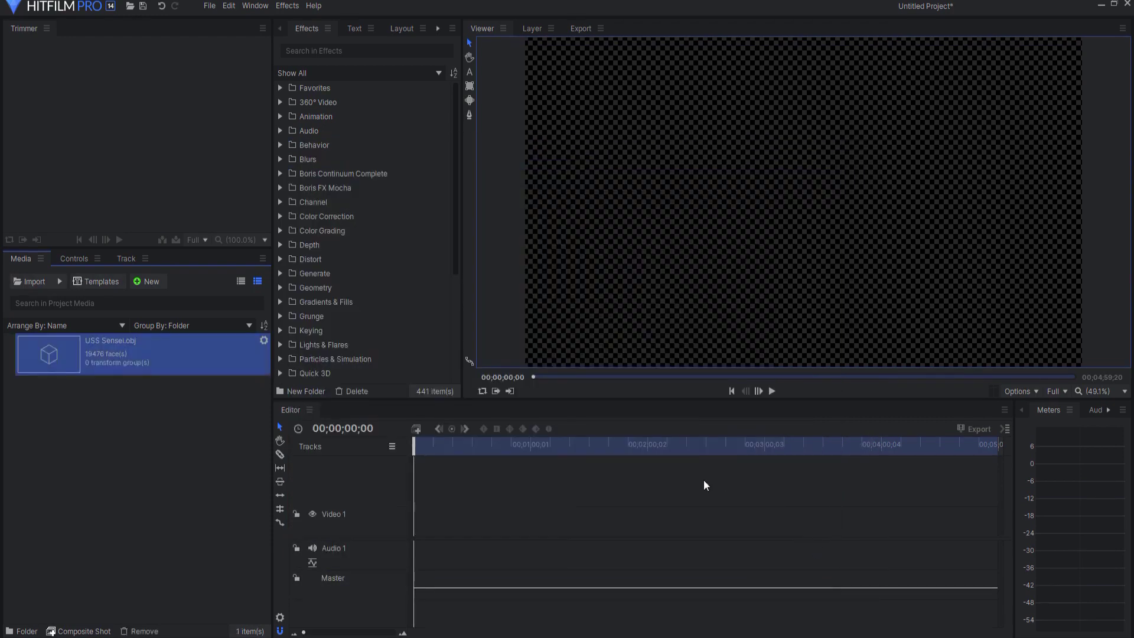